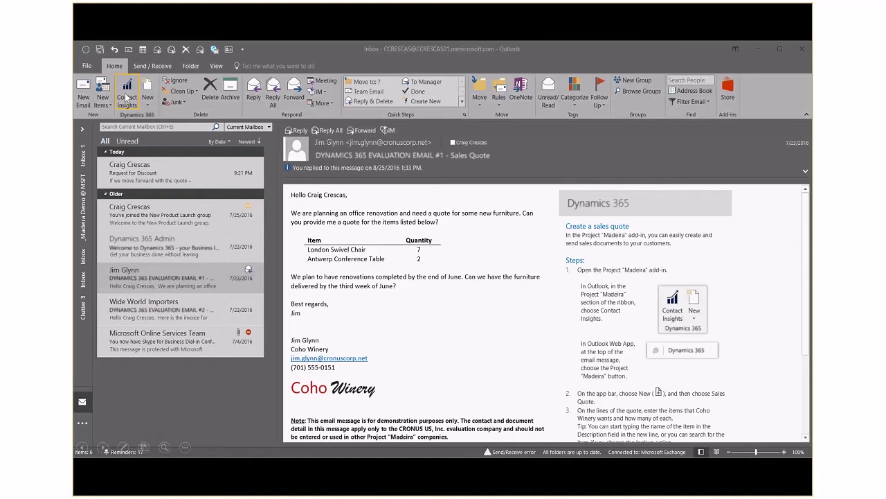
- Show Coho Winery's Contact Insights, then open the ledger entries behind the Older aging bar
{"action": "left_click", "coordinate": [127, 97]}
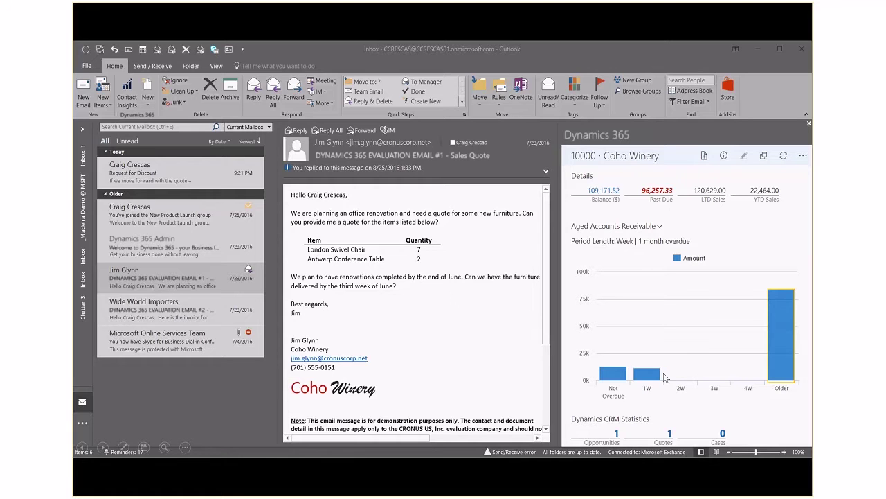
{"action": "key", "text": "Return"}
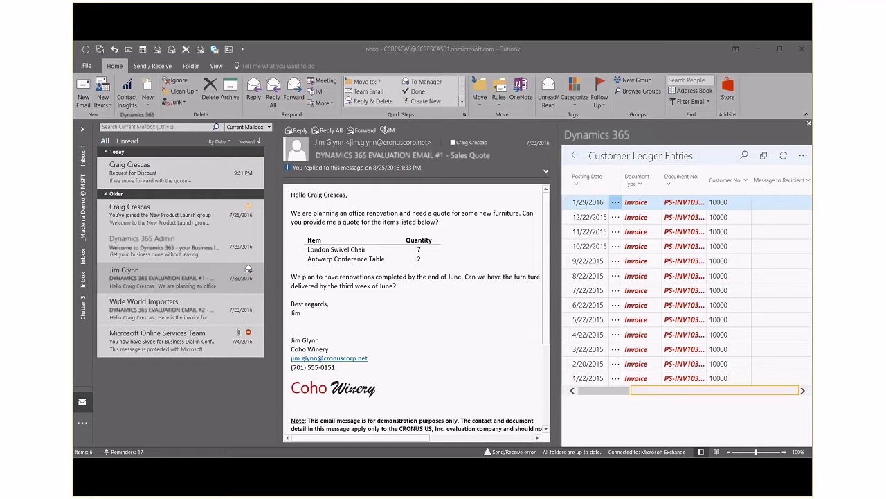
- Sort the ledger entries by Amount descending, putting the 12,262.08 invoice S-INV102069 first
{"action": "left_click", "coordinate": [773, 392]}
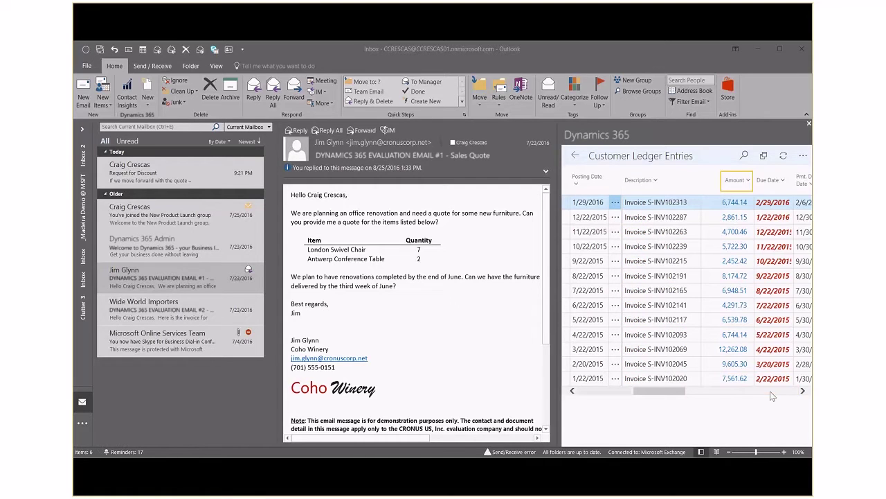
{"action": "left_click", "coordinate": [749, 180]}
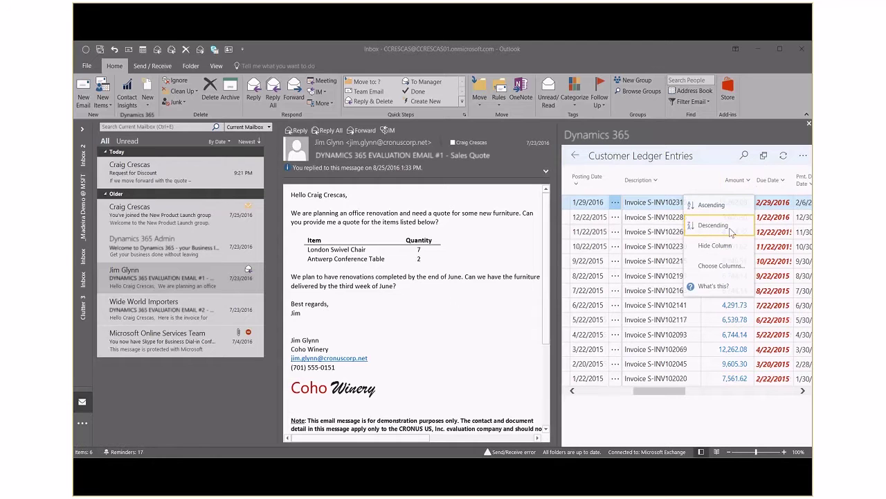
{"action": "left_click", "coordinate": [731, 232]}
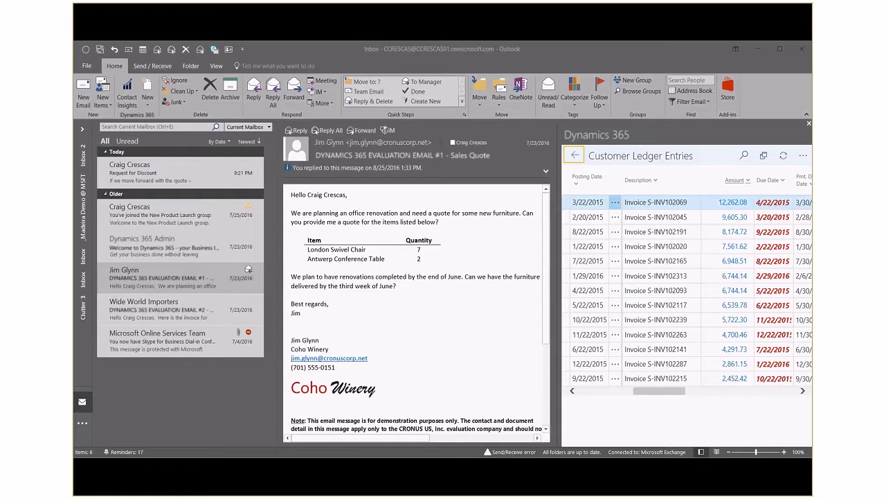
- Return to Coho Winery's summary and list the sales document types available to create
{"action": "left_click", "coordinate": [573, 160]}
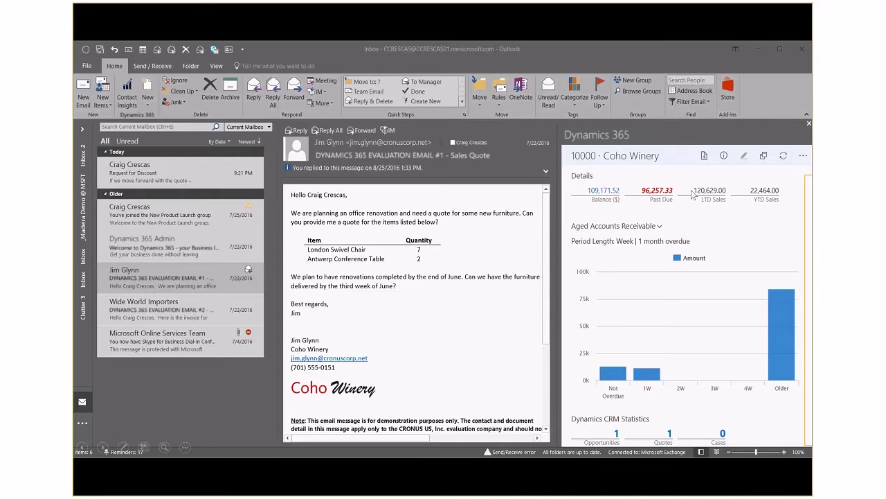
{"action": "scroll", "coordinate": [810, 438], "scroll_direction": "down", "scroll_amount": 3}
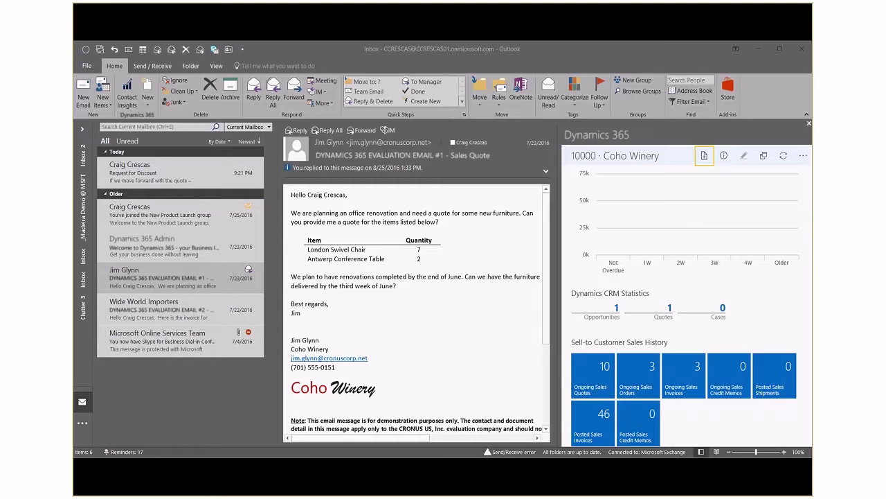
{"action": "left_click", "coordinate": [705, 157]}
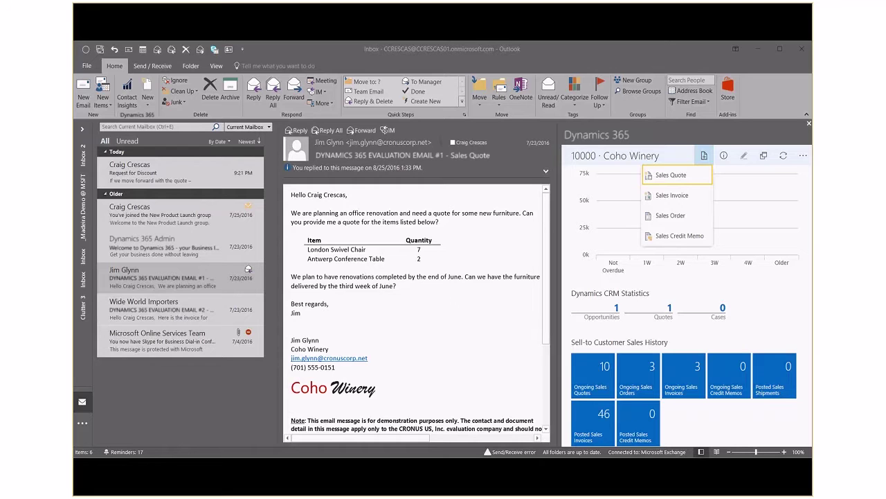
- Start a new sales quote with 7 LONDON Swivel Chairs on the first line
{"action": "left_click", "coordinate": [670, 177]}
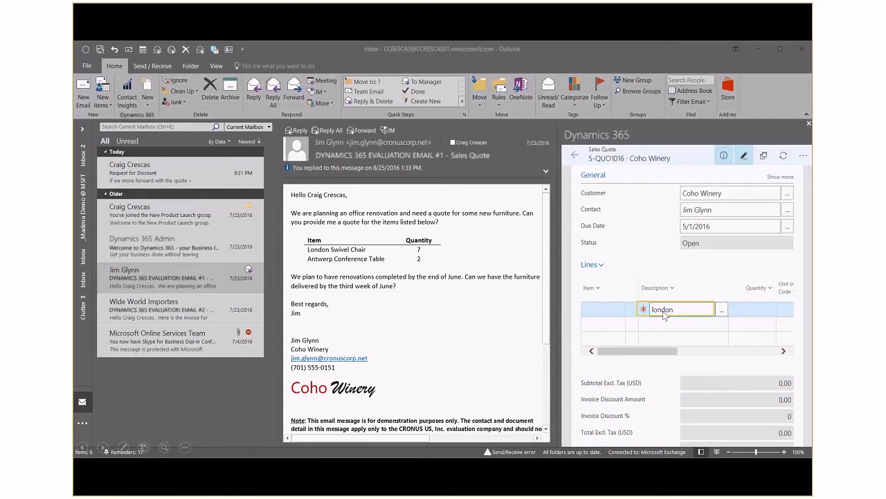
{"action": "left_click", "coordinate": [751, 309]}
{"action": "type", "text": "7"}
{"action": "key", "text": "Return"}
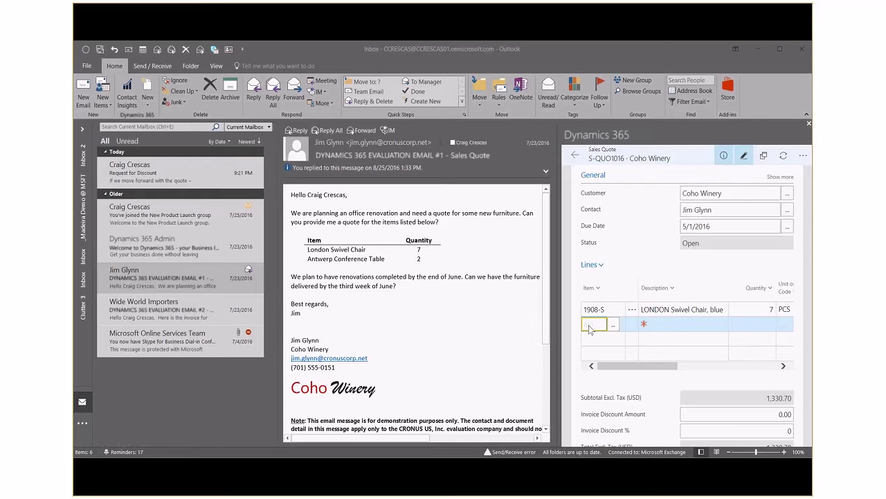
- Add 2 ANTWERP Conference Tables, bringing the subtotal to 2,626.30
{"action": "type", "text": "ant"}
{"action": "left_click", "coordinate": [769, 328]}
{"action": "type", "text": "2"}
{"action": "key", "text": "Tab"}
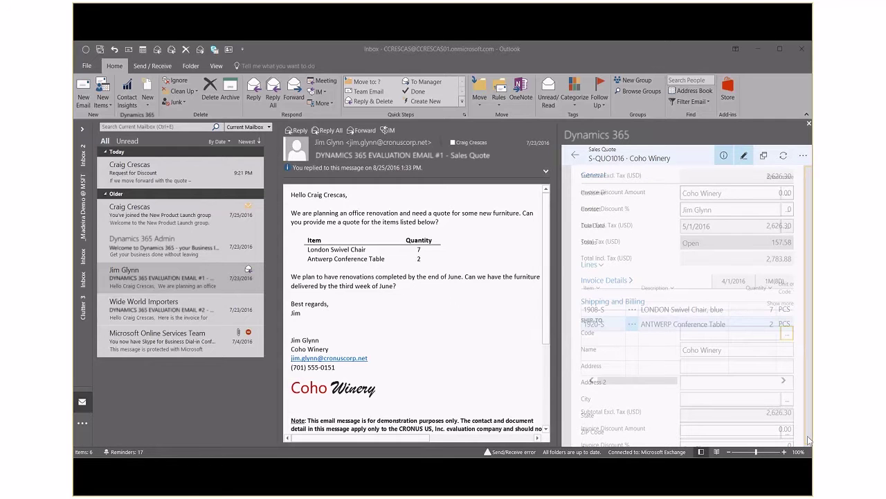
- Set the quote's Ship-to Code to WAREHOUSE1, giving a 2,783.88 total including tax
{"action": "left_click", "coordinate": [786, 334]}
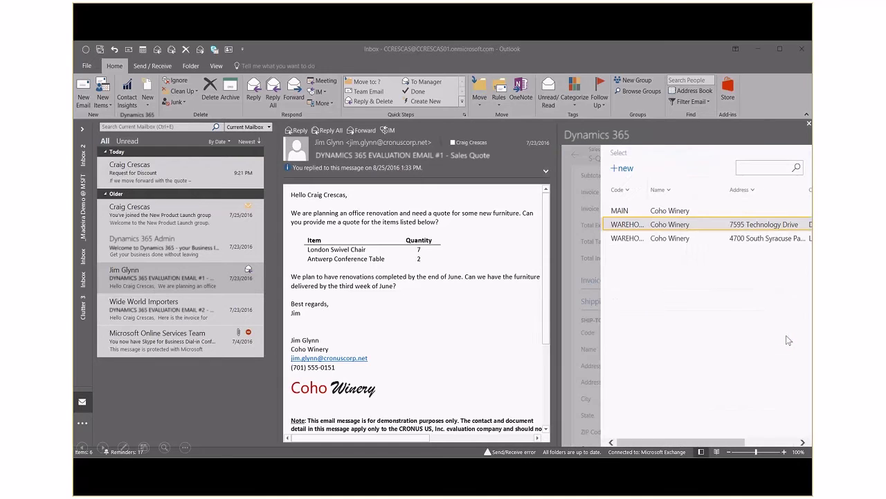
{"action": "left_click", "coordinate": [649, 225]}
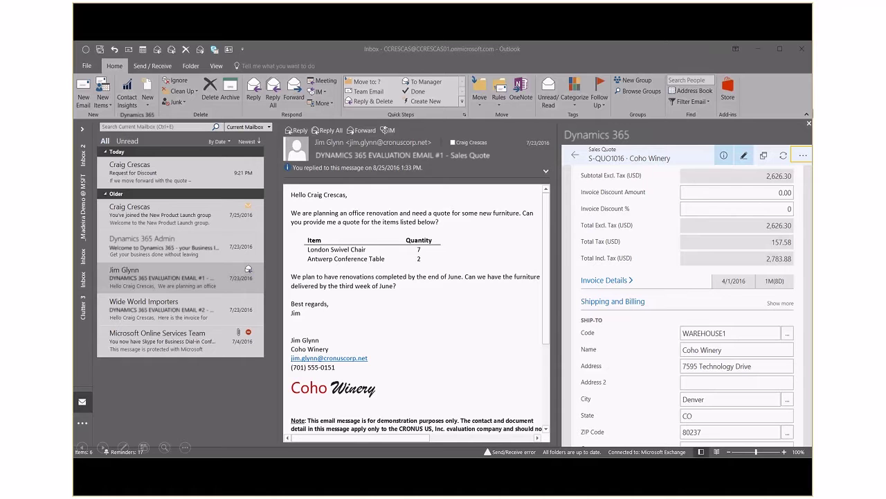
- Email quote S-QUO1016 as a PDF reply and open the attached PDF
{"action": "left_click", "coordinate": [803, 156]}
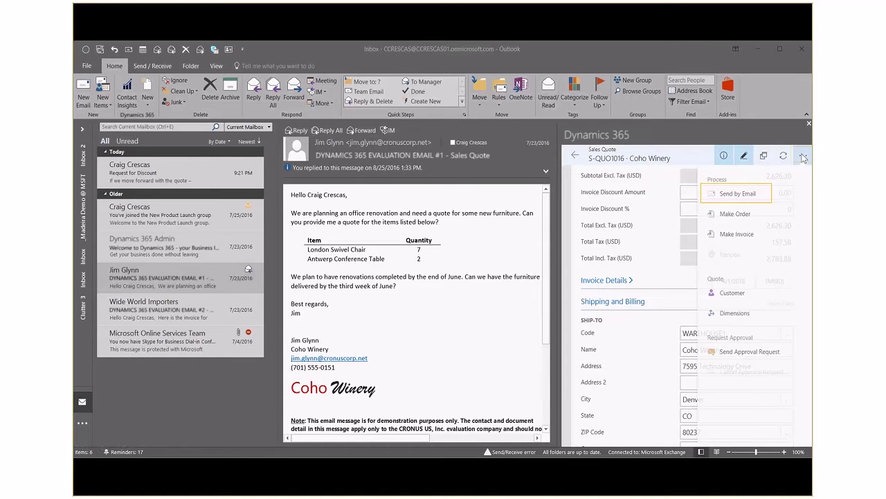
{"action": "left_click", "coordinate": [734, 196]}
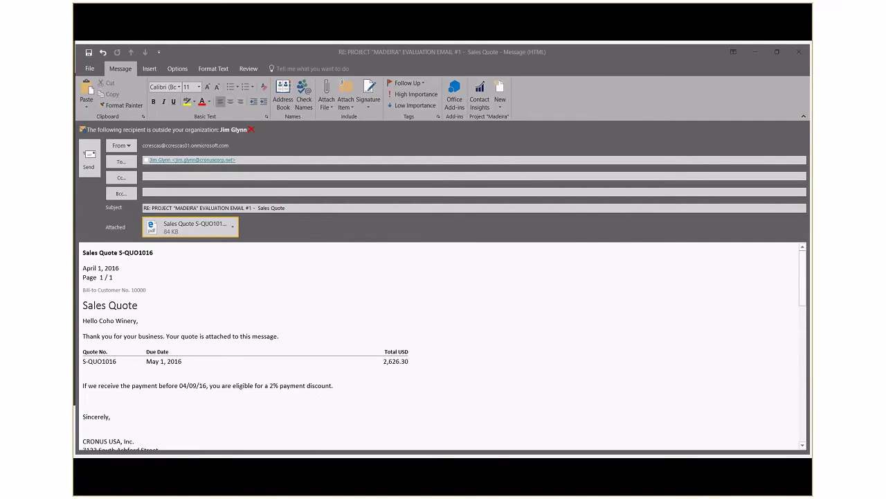
{"action": "double_click", "coordinate": [173, 234]}
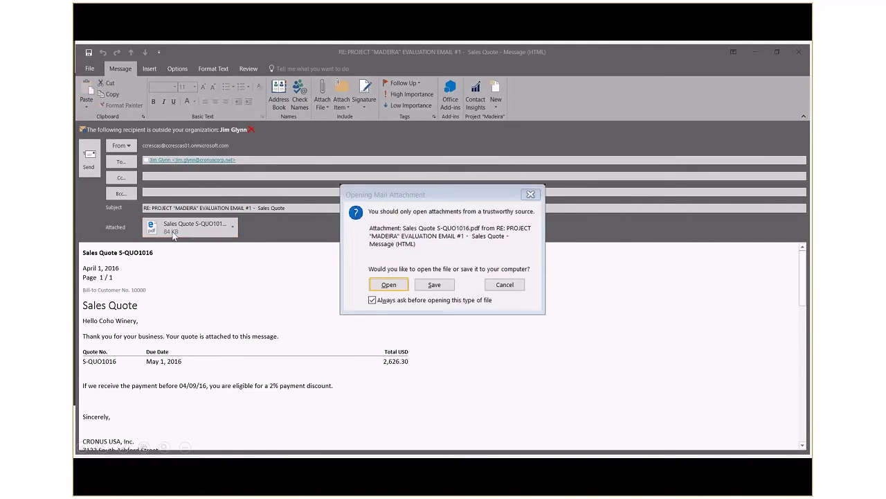
- View the Sales Quote S-QUO1016 PDF in Edge, then minimize Edge
{"action": "left_click", "coordinate": [376, 287]}
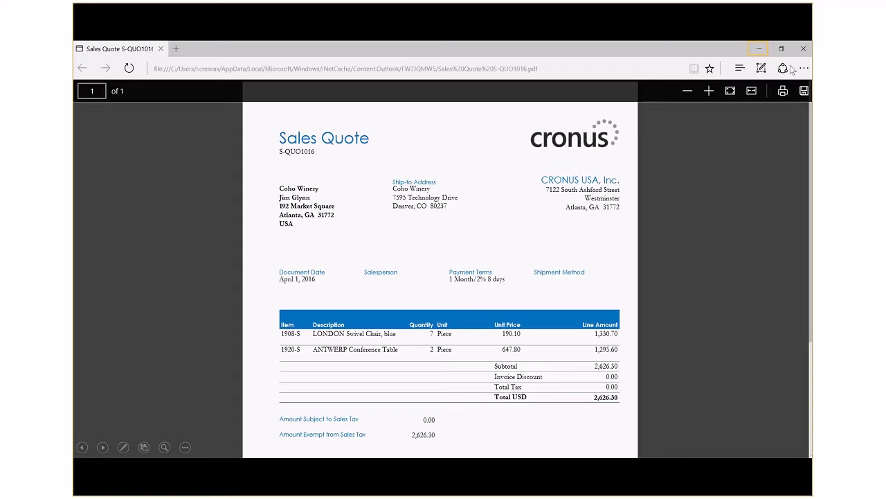
{"action": "left_click", "coordinate": [761, 49]}
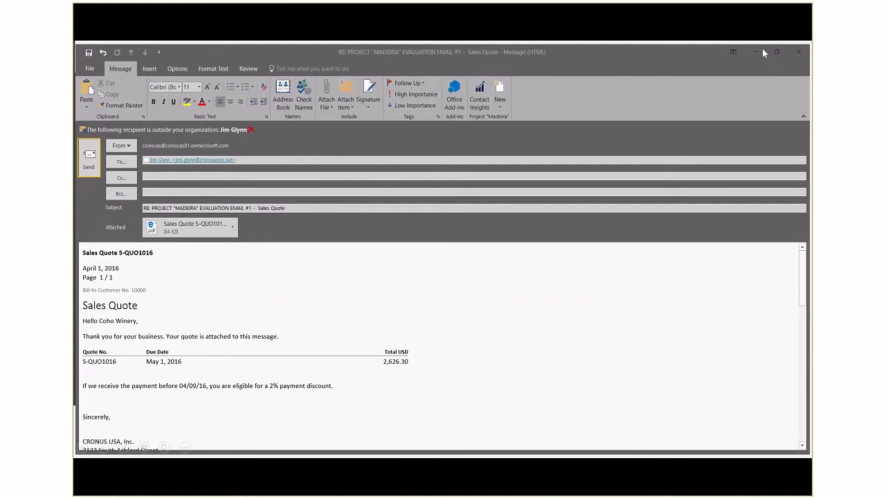
- Send the reply email with the Sales Quote S-QUO1016 PDF to the customer
{"action": "left_click", "coordinate": [90, 160]}
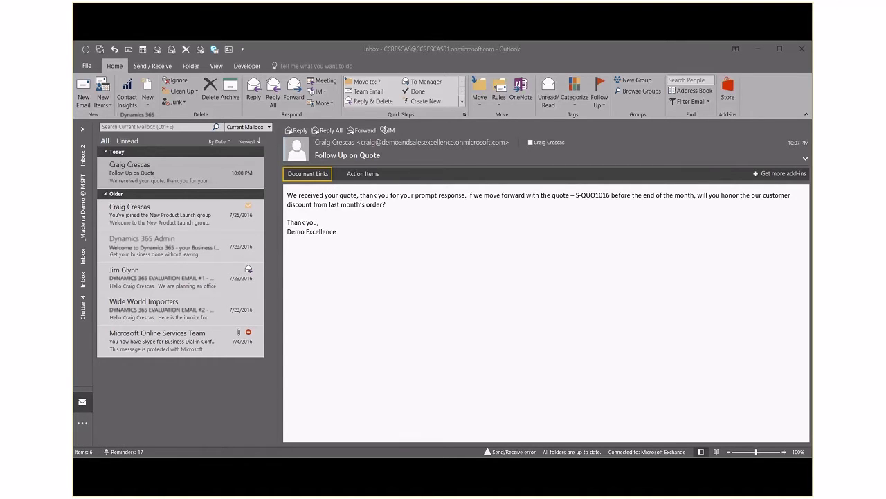
- Open quote S-QUO1016 from the follow-up email and set its Invoice Discount % to 5
{"action": "left_click", "coordinate": [307, 174]}
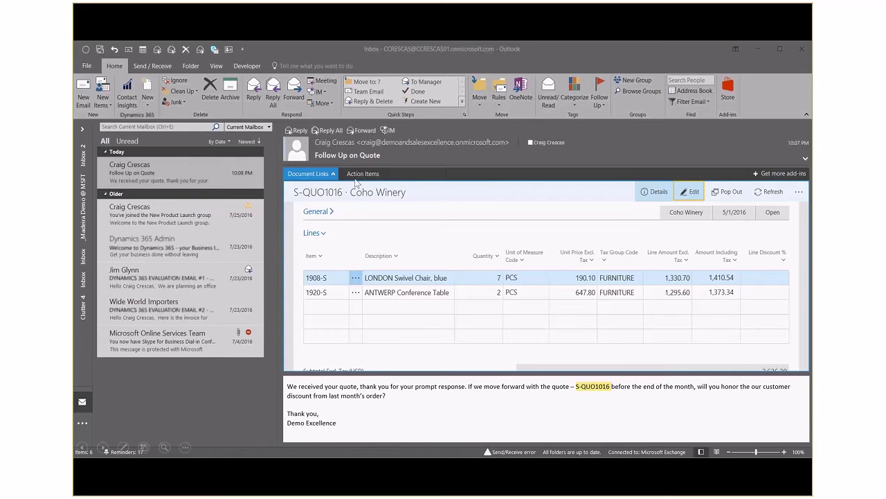
{"action": "left_click", "coordinate": [694, 193]}
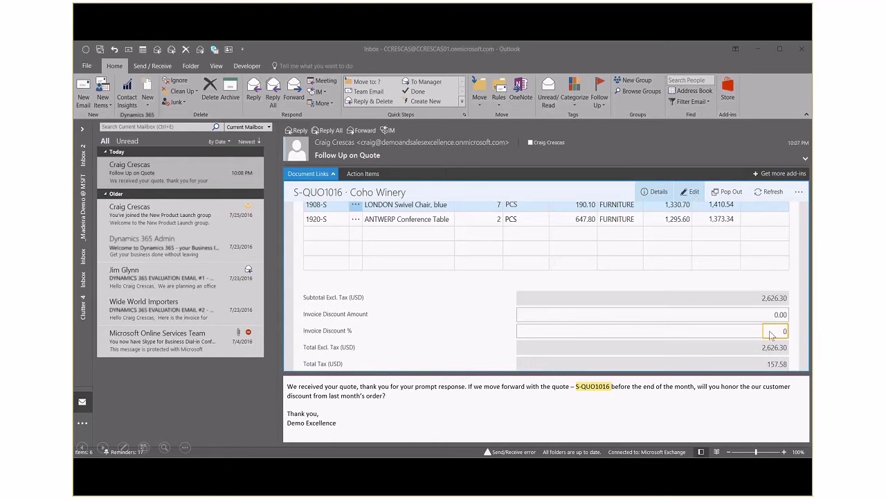
{"action": "type", "text": "5"}
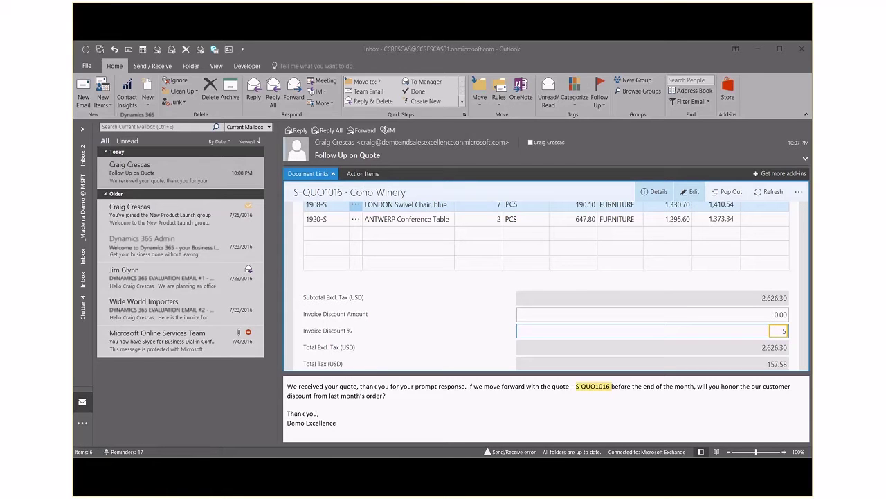
{"action": "key", "text": "Tab"}
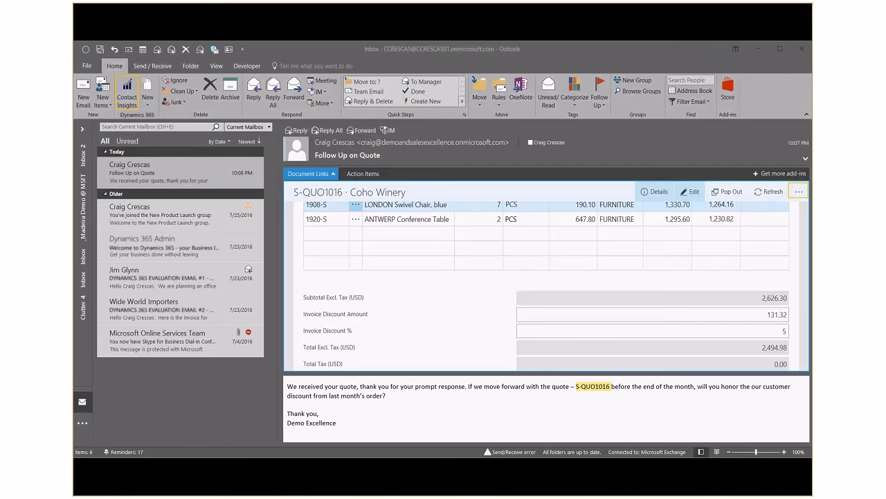
{"action": "left_click", "coordinate": [799, 196]}
- Make an order from the quote and check S-ORD101006 under Ongoing Sales Orders
{"action": "left_click", "coordinate": [734, 252]}
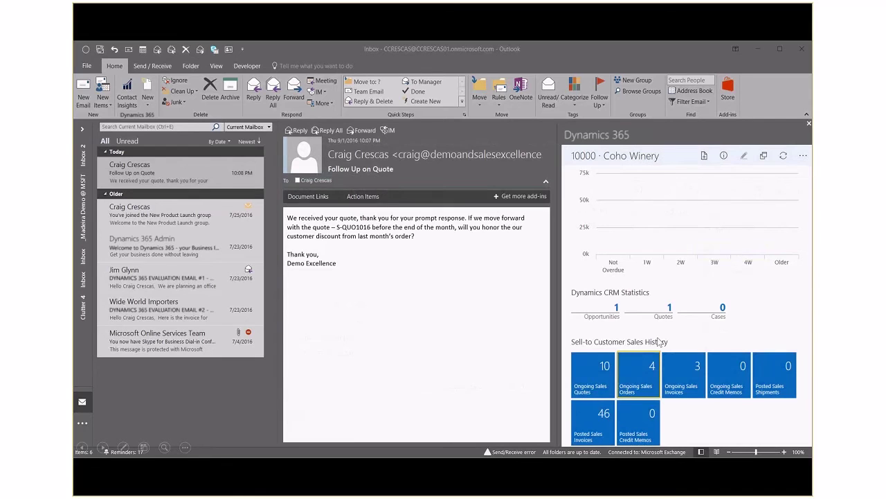
{"action": "left_click", "coordinate": [638, 380]}
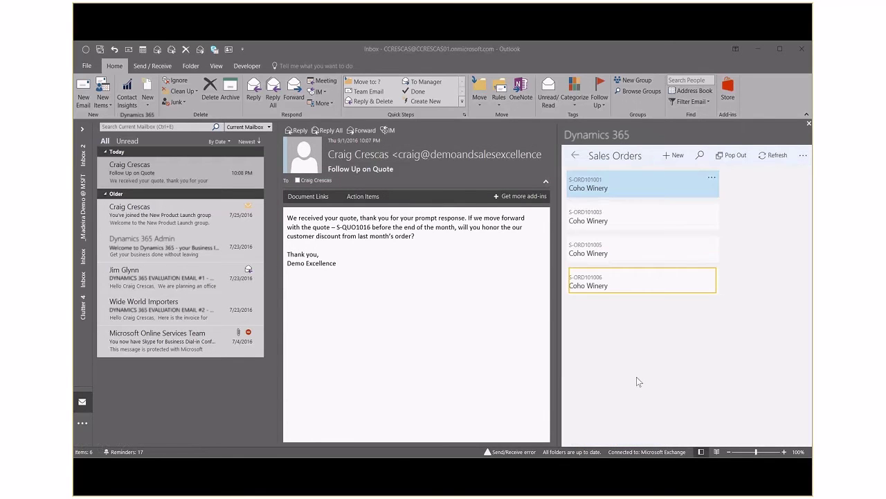
{"action": "left_click", "coordinate": [592, 284]}
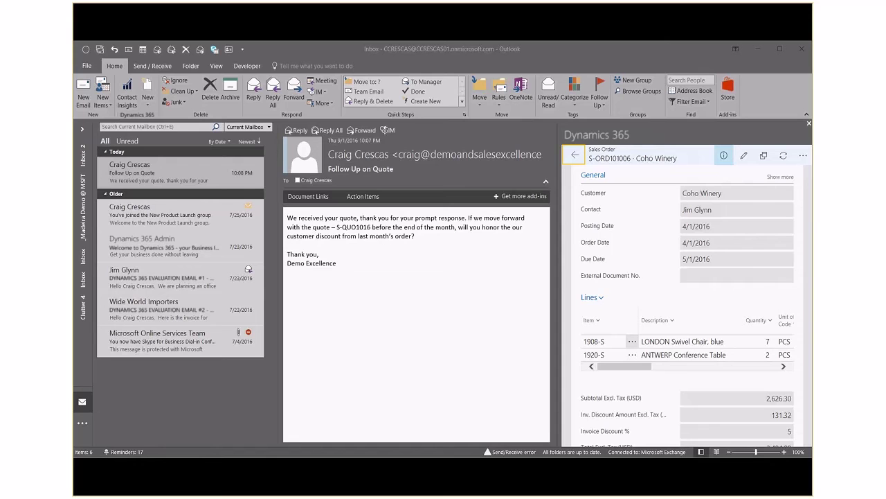
{"action": "left_click", "coordinate": [575, 156]}
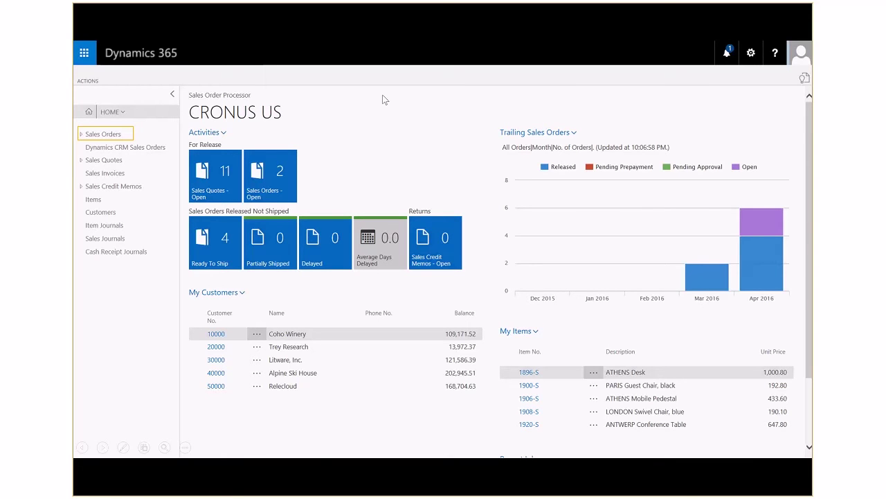
- Open the Sales Orders list to find S-ORD101006 for Coho Winery
{"action": "left_click", "coordinate": [102, 133]}
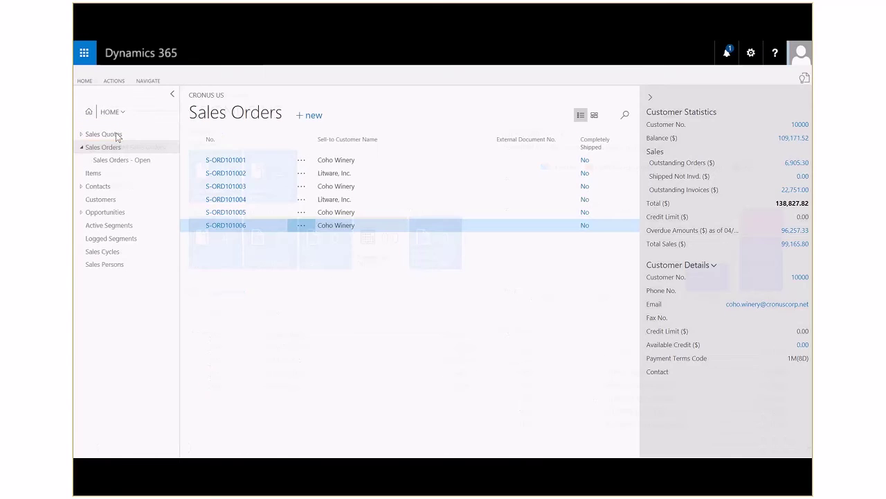